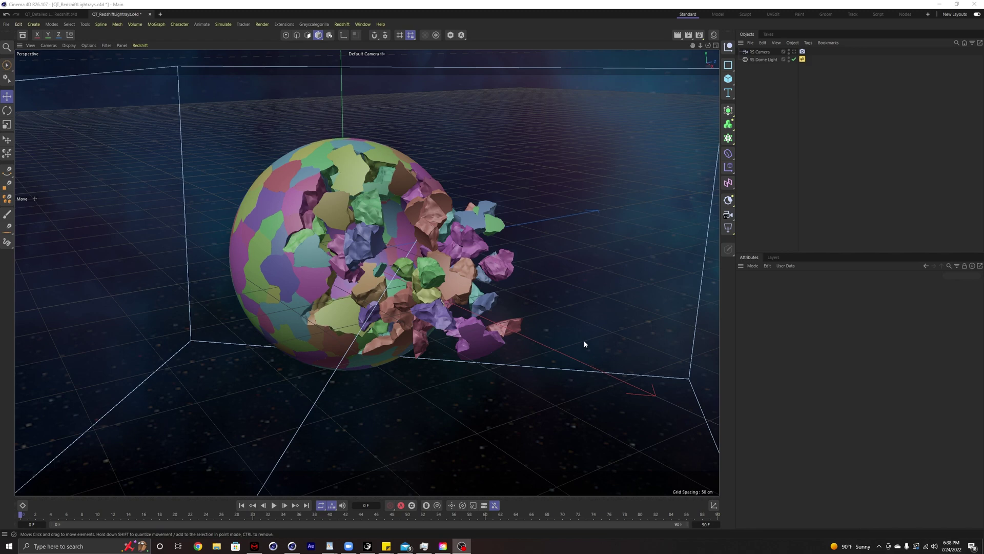
Add a Redshift area light inside the fractured sphere and scale it down uniformly to about 53 cm
{"action": "left_click", "coordinate": [342, 25]}
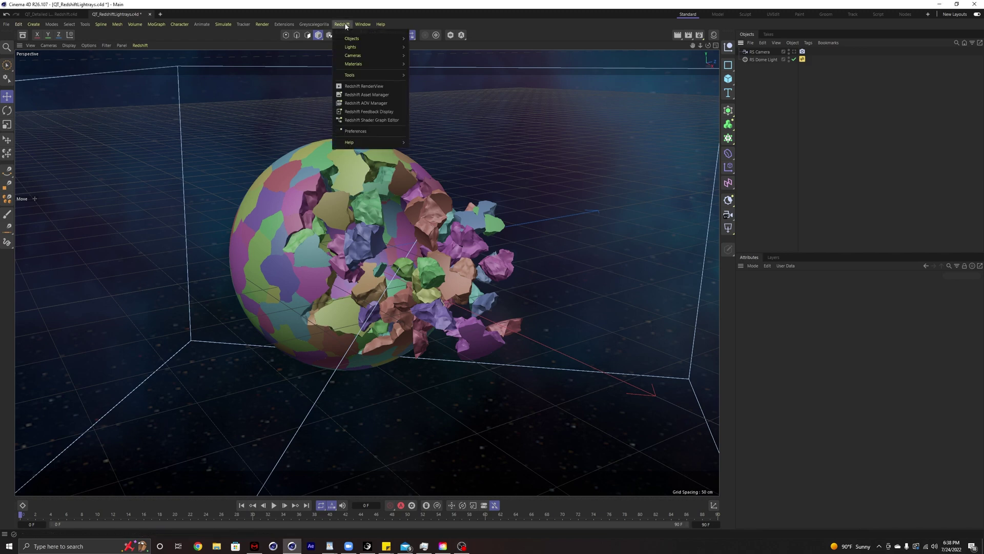
{"action": "mouse_move", "coordinate": [352, 39]}
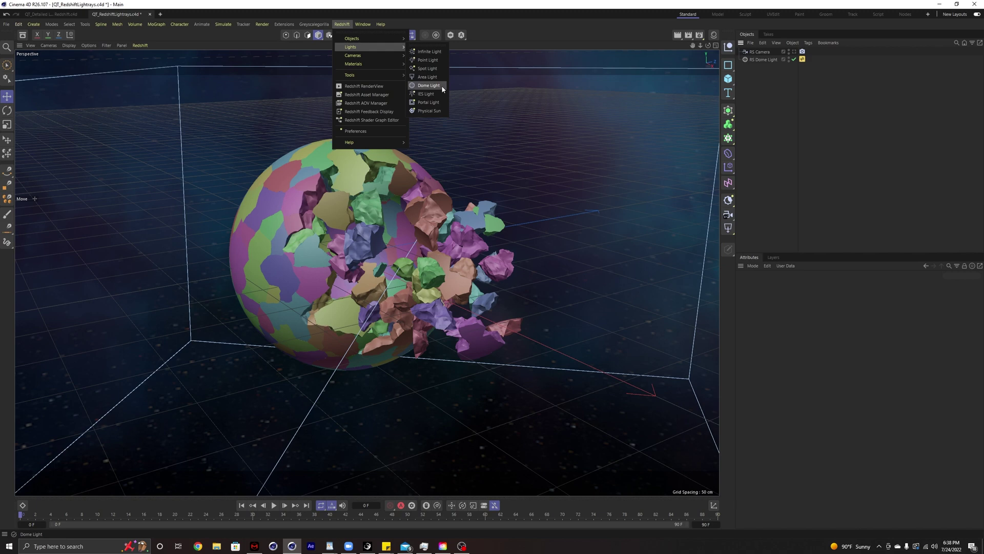
{"action": "left_click", "coordinate": [428, 77]}
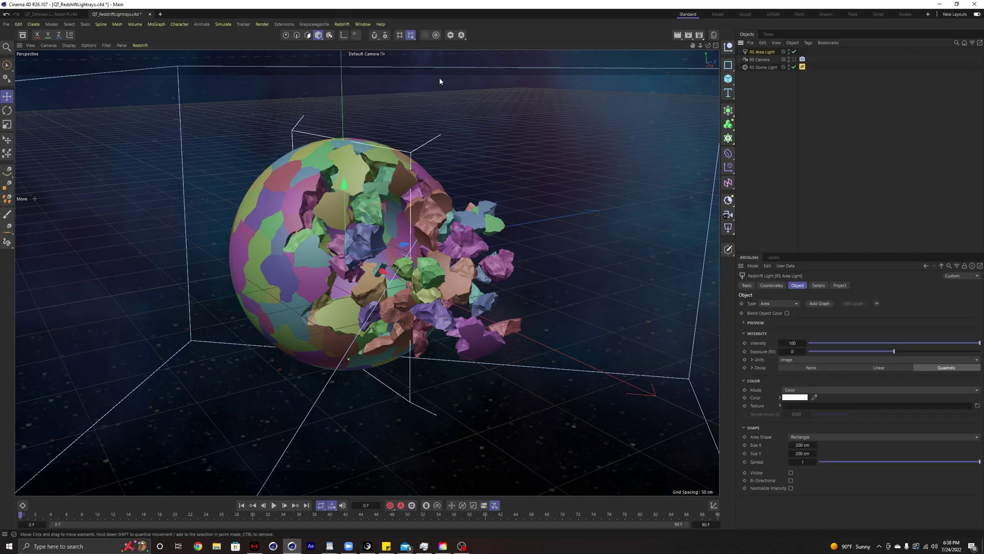
{"action": "key", "text": "t"}
{"action": "key", "text": "r"}
{"action": "left_click_drag", "start_coordinate": [358, 264], "coordinate": [335, 279]}
{"action": "key", "text": "t"}
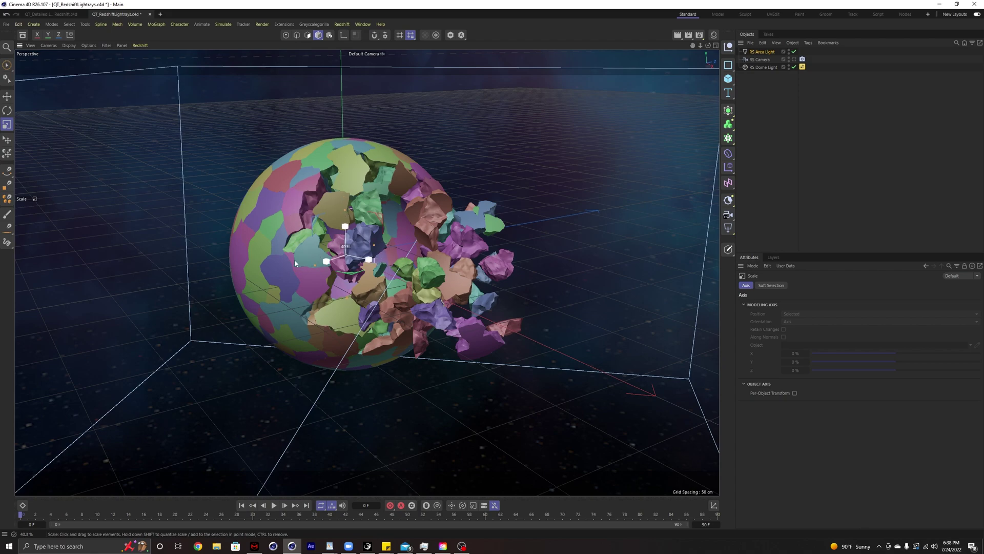
{"action": "left_click_drag", "start_coordinate": [537, 203], "coordinate": [559, 221], "text": "alt"}
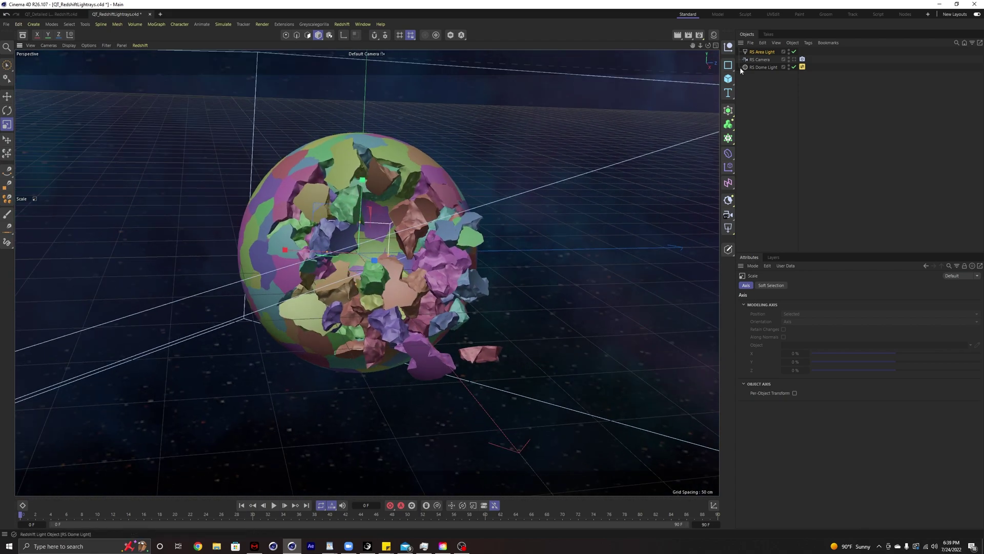
Set the area light's shape to Disc
{"action": "left_click", "coordinate": [767, 53]}
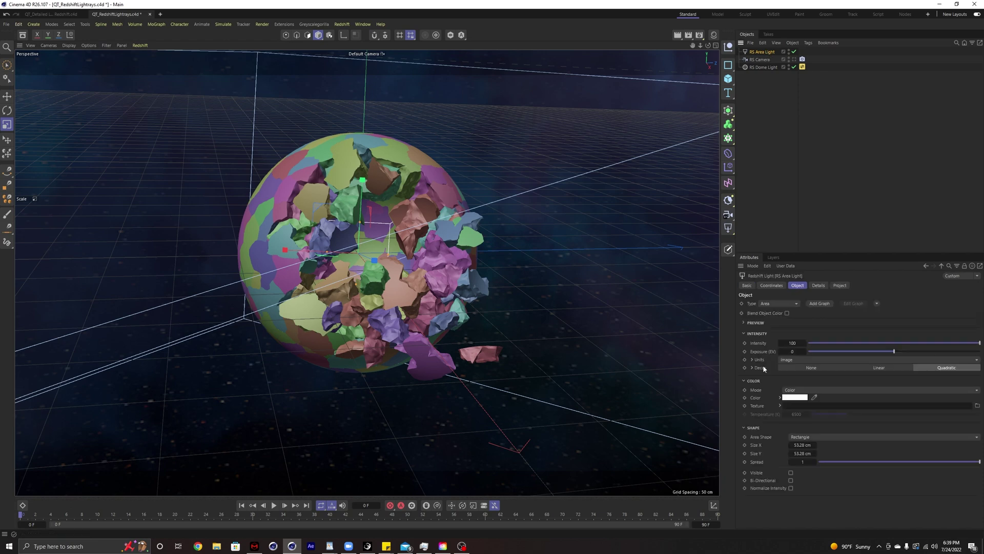
{"action": "left_click", "coordinate": [795, 438]}
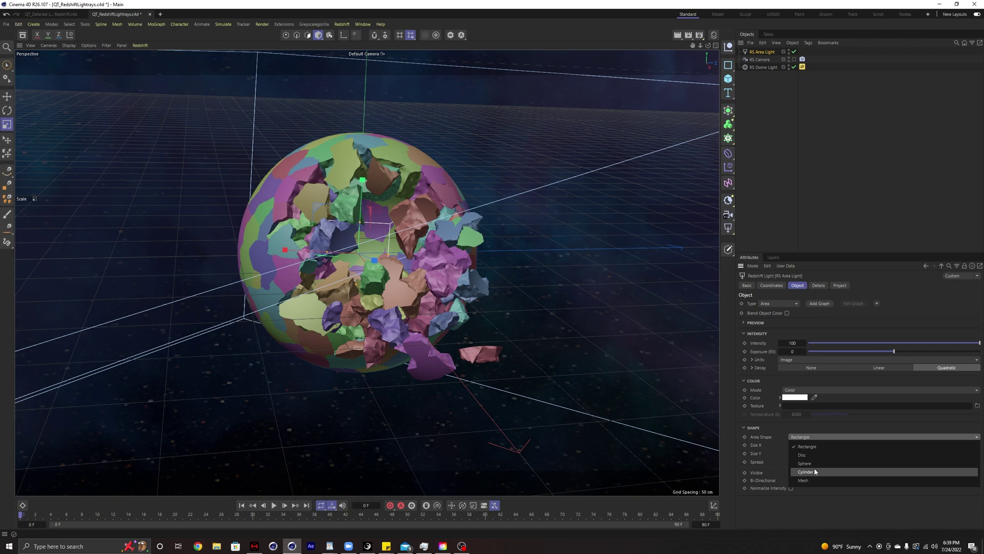
{"action": "left_click", "coordinate": [805, 455]}
{"action": "left_click", "coordinate": [806, 436]}
{"action": "left_click", "coordinate": [804, 439]}
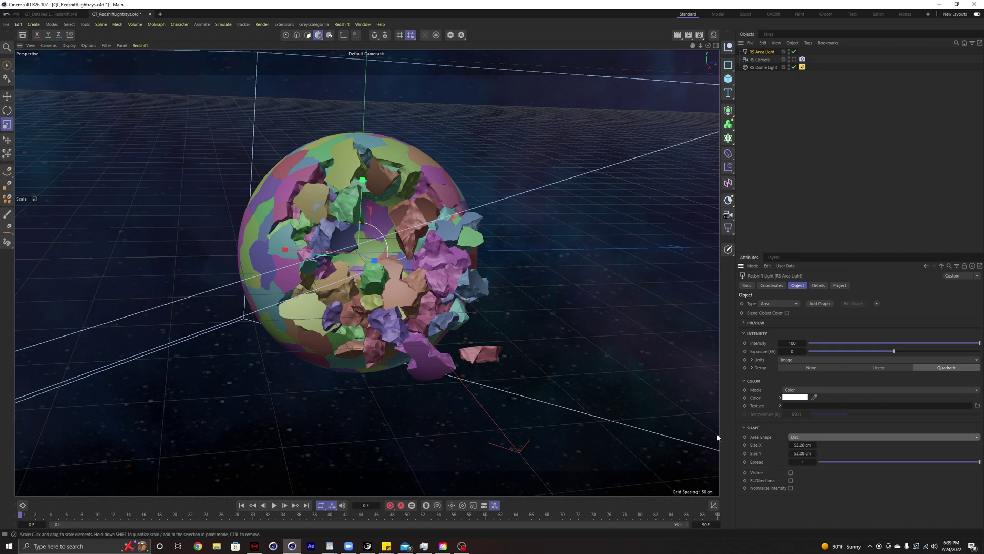
Open the Redshift RenderView and move its window clear of the object list and light settings
{"action": "left_click", "coordinate": [342, 24]}
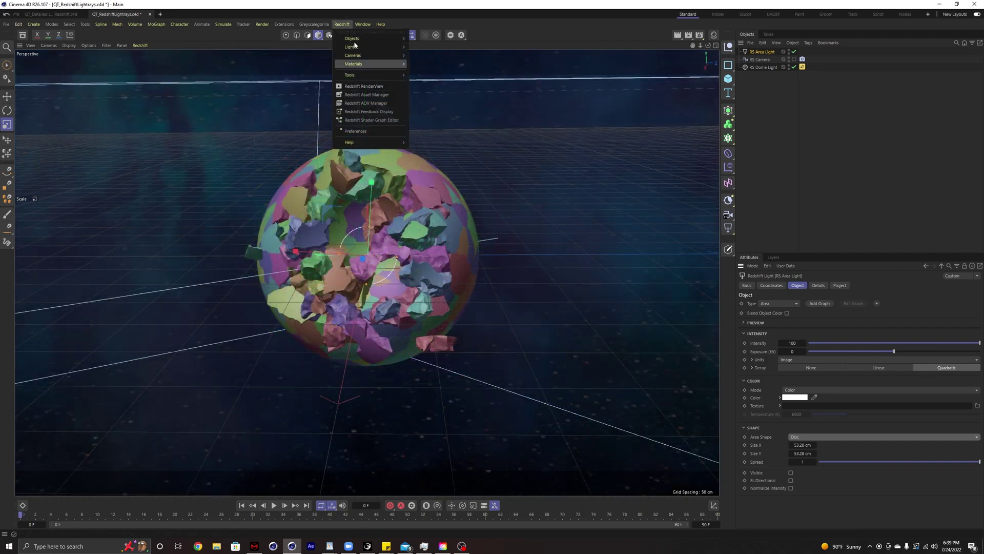
{"action": "left_click", "coordinate": [368, 86]}
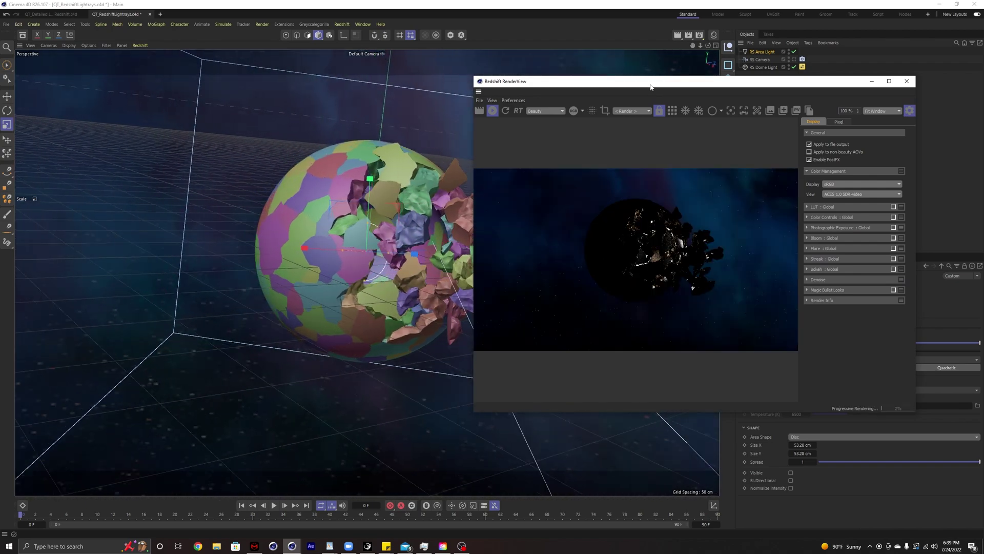
{"action": "left_click_drag", "start_coordinate": [659, 87], "coordinate": [196, 143]}
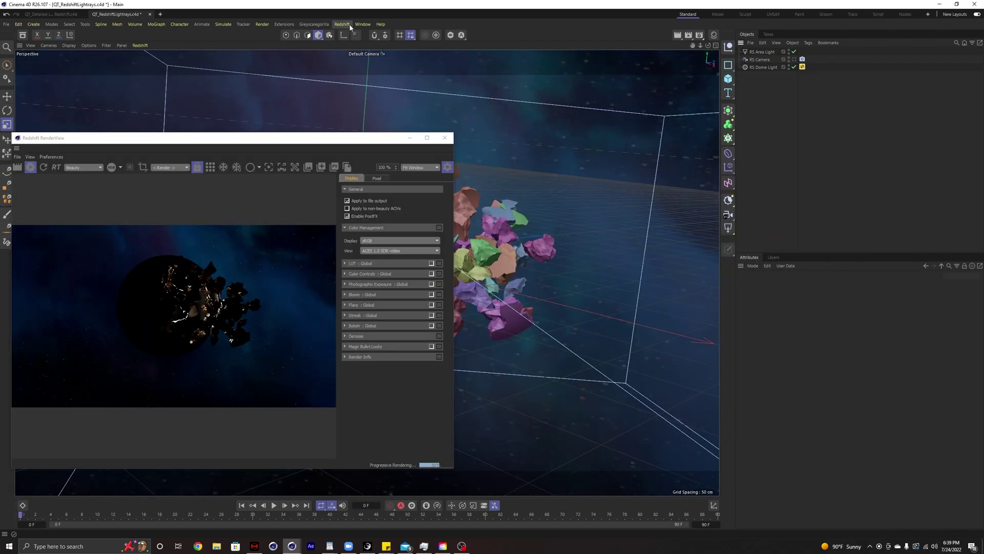
Add a Redshift Environment object to the scene and reduce its volume scattering to about 0.0089
{"action": "left_click", "coordinate": [345, 26]}
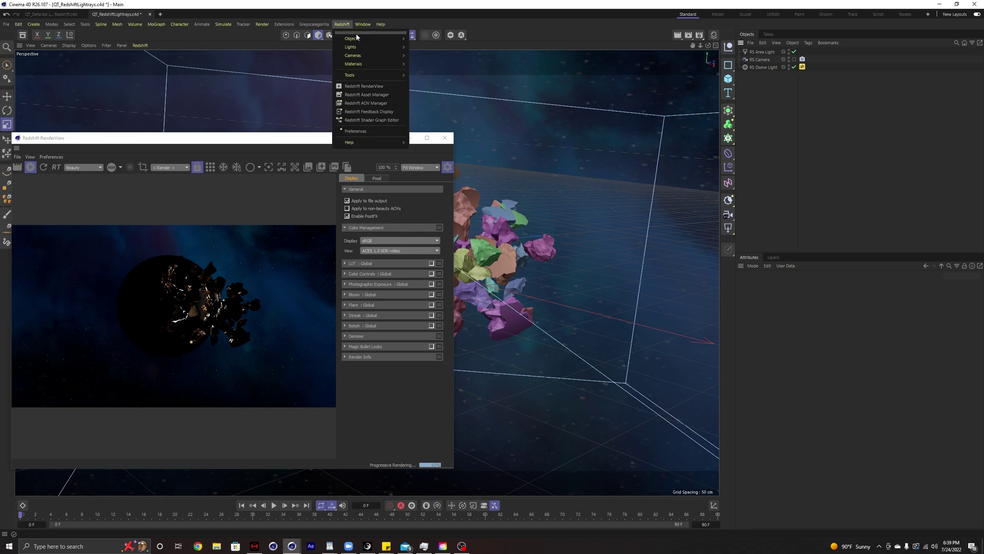
{"action": "mouse_move", "coordinate": [365, 39]}
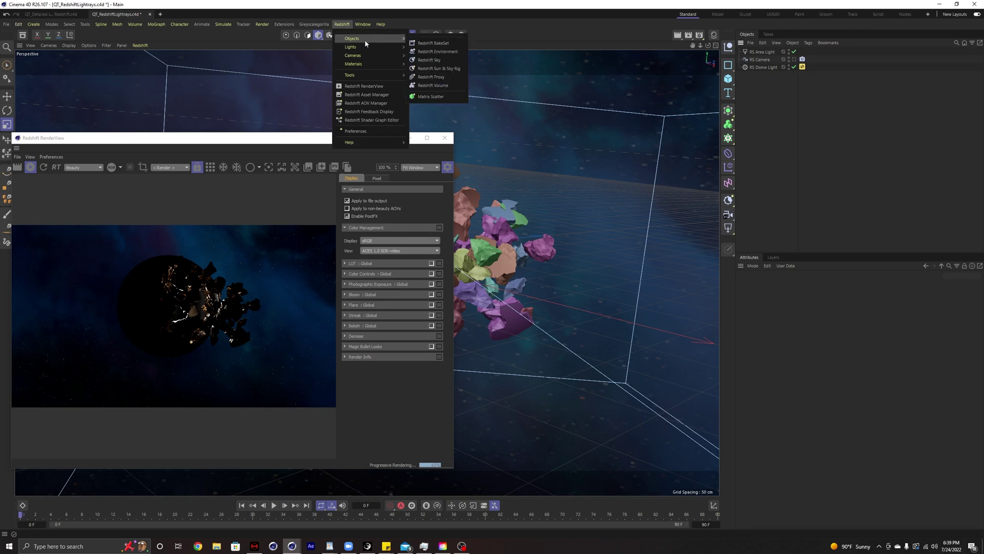
{"action": "left_click", "coordinate": [438, 52]}
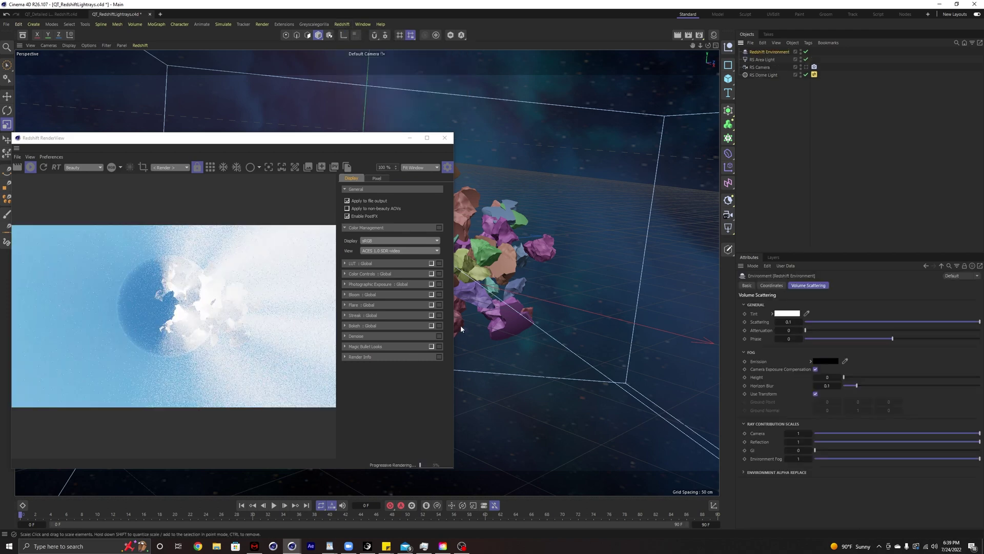
{"action": "scroll", "coordinate": [585, 249], "scroll_direction": "up", "scroll_amount": 3}
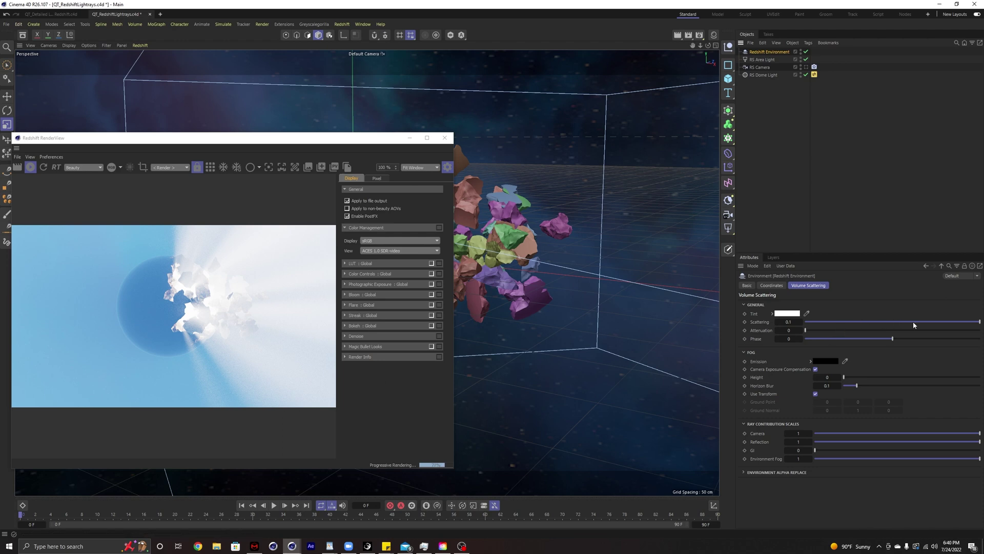
{"action": "left_click_drag", "start_coordinate": [976, 322], "coordinate": [820, 322]}
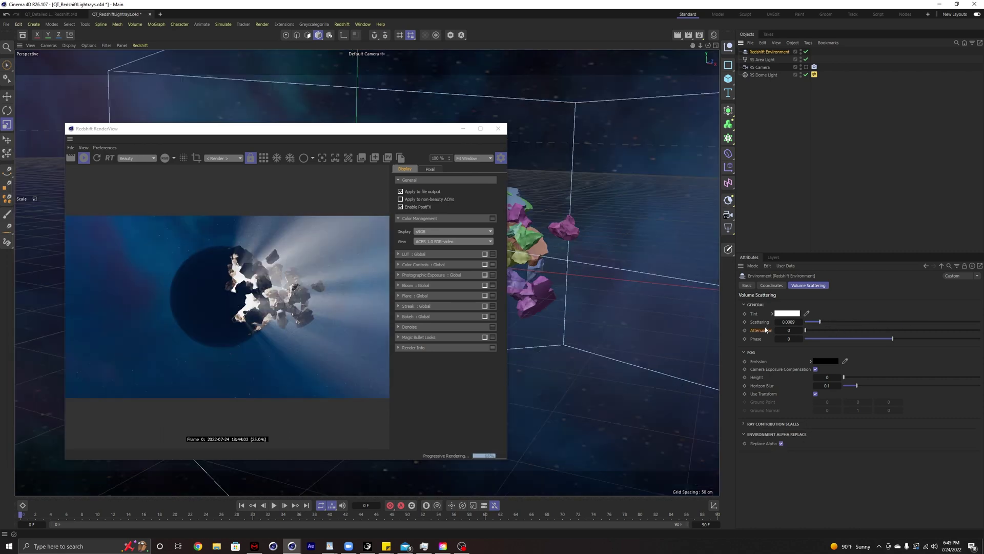
{"action": "left_click_drag", "start_coordinate": [820, 321], "coordinate": [880, 322]}
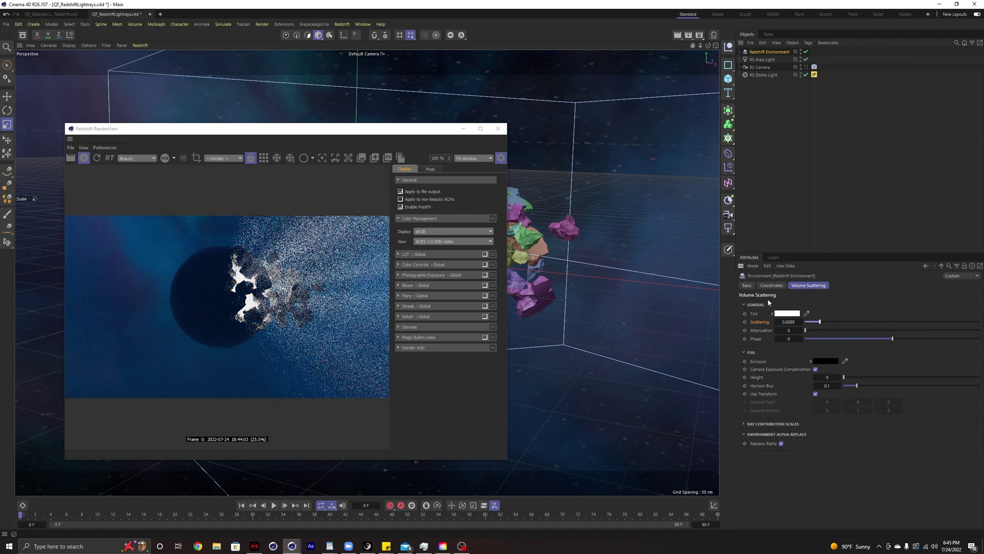
{"action": "left_click", "coordinate": [787, 314]}
{"action": "left_click_drag", "start_coordinate": [759, 363], "coordinate": [711, 352]}
{"action": "left_click", "coordinate": [863, 324]}
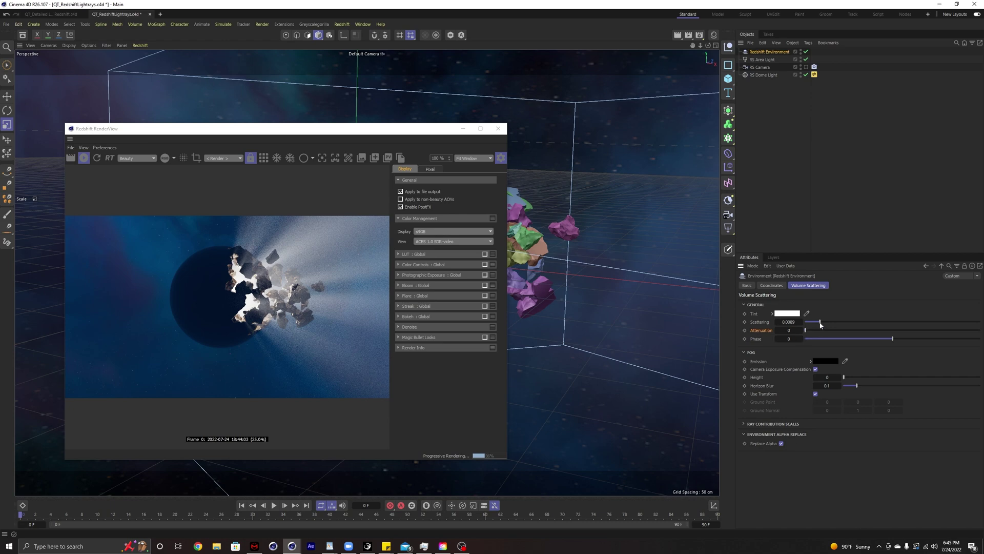
Raise the environment's scattering to about 0.027 and test attenuation up to 0.5 before resetting attenuation to 0
{"action": "left_click_drag", "start_coordinate": [821, 323], "coordinate": [919, 331]}
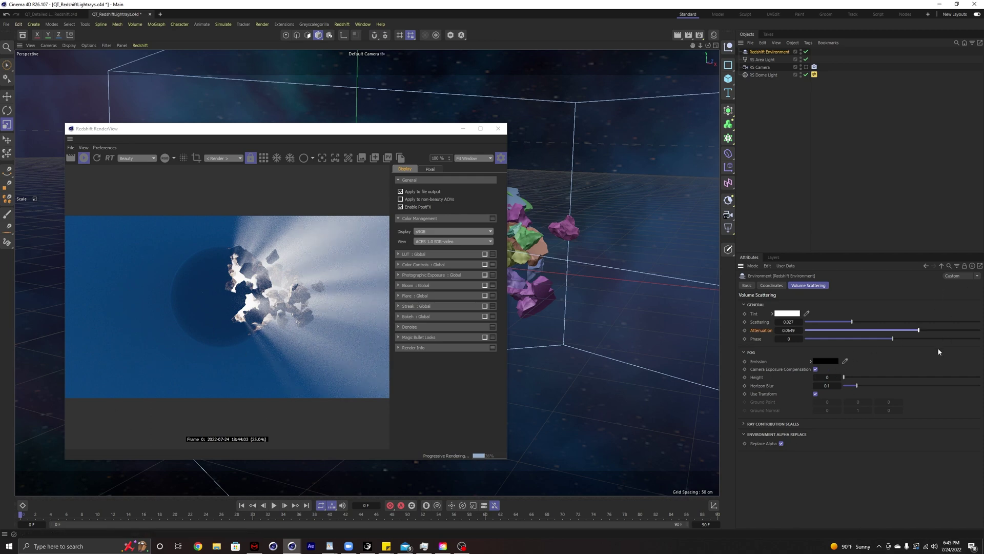
{"action": "left_click_drag", "start_coordinate": [921, 330], "coordinate": [980, 330]}
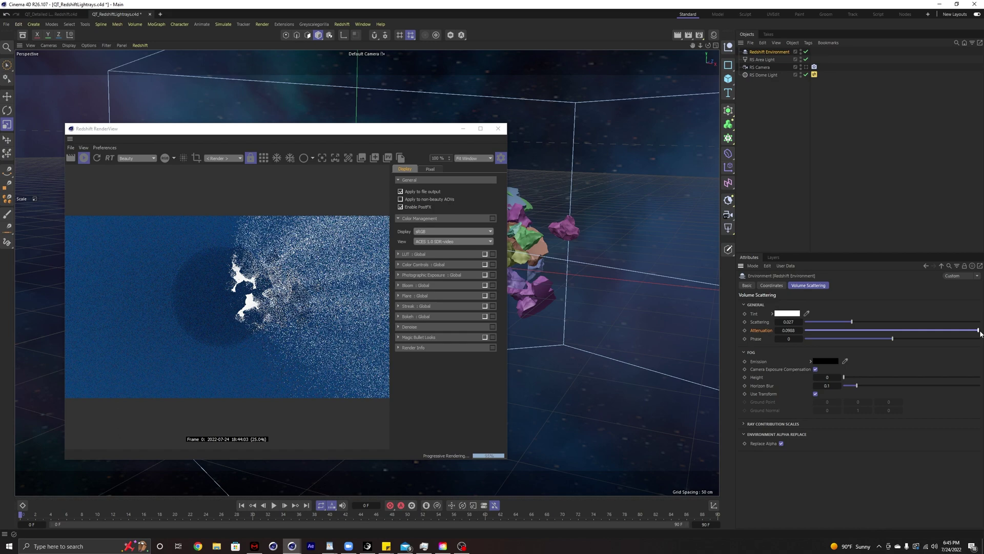
{"action": "left_click_drag", "start_coordinate": [798, 335], "coordinate": [806, 335]}
{"action": "type", "text": "0.5"}
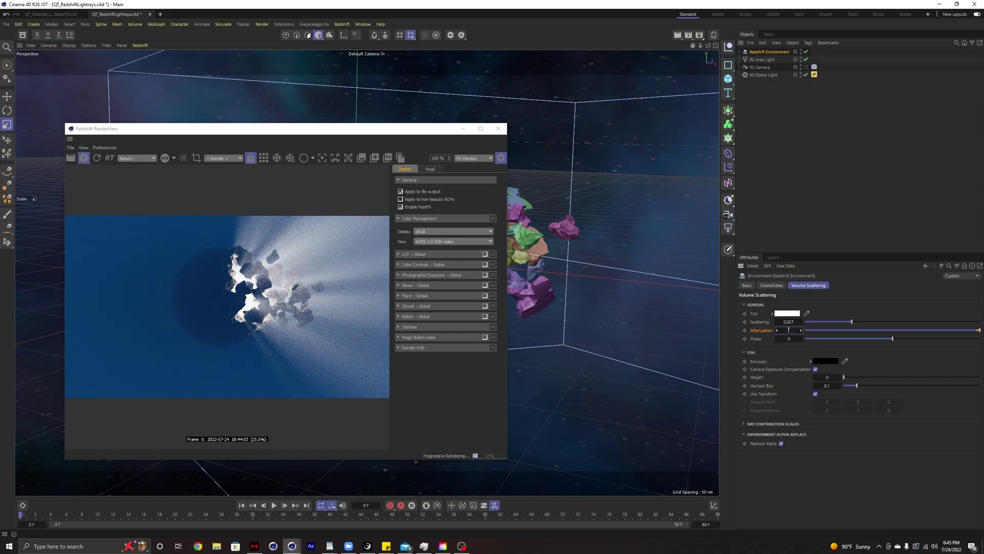
{"action": "key", "text": "Return"}
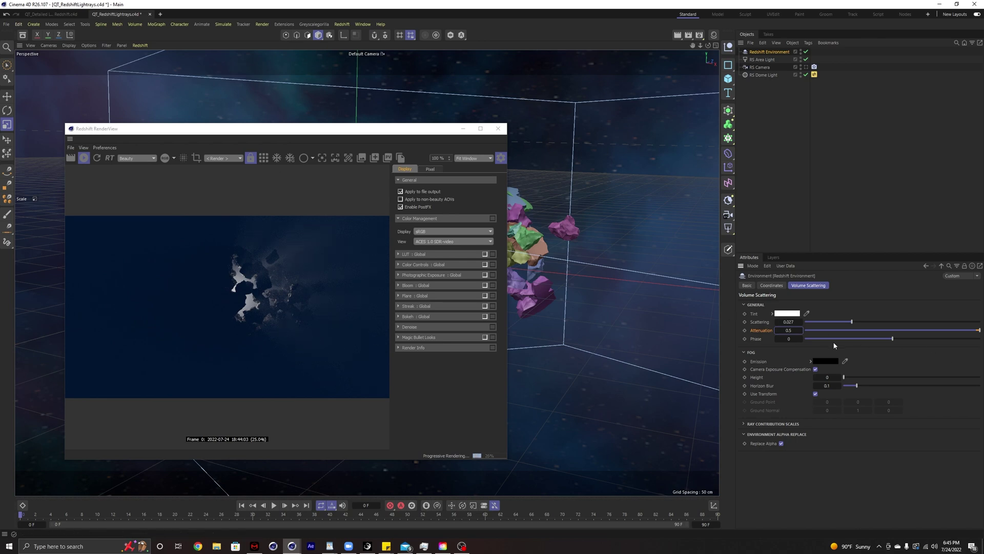
{"action": "left_click_drag", "start_coordinate": [793, 330], "coordinate": [769, 331]}
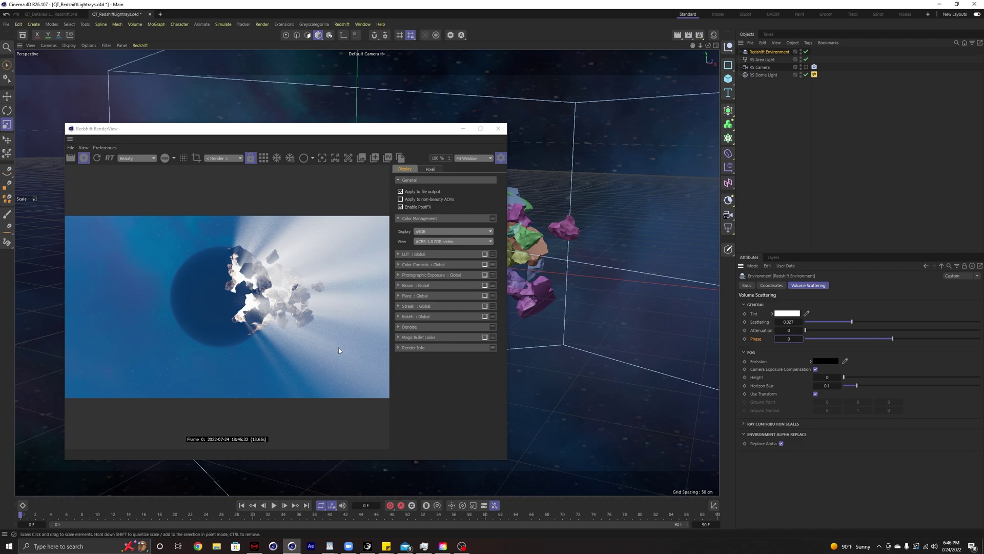
Try a negative phase value on the environment's volume scattering and reset the phase to 0
{"action": "left_click_drag", "start_coordinate": [893, 339], "coordinate": [851, 340]}
{"action": "double_click", "coordinate": [789, 339]}
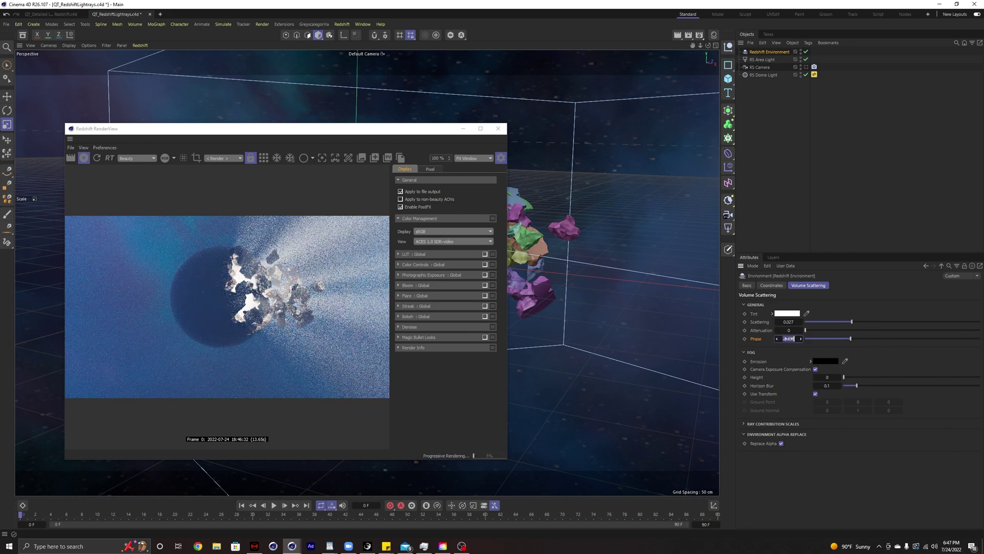
{"action": "type", "text": "0"}
{"action": "key", "text": "Return"}
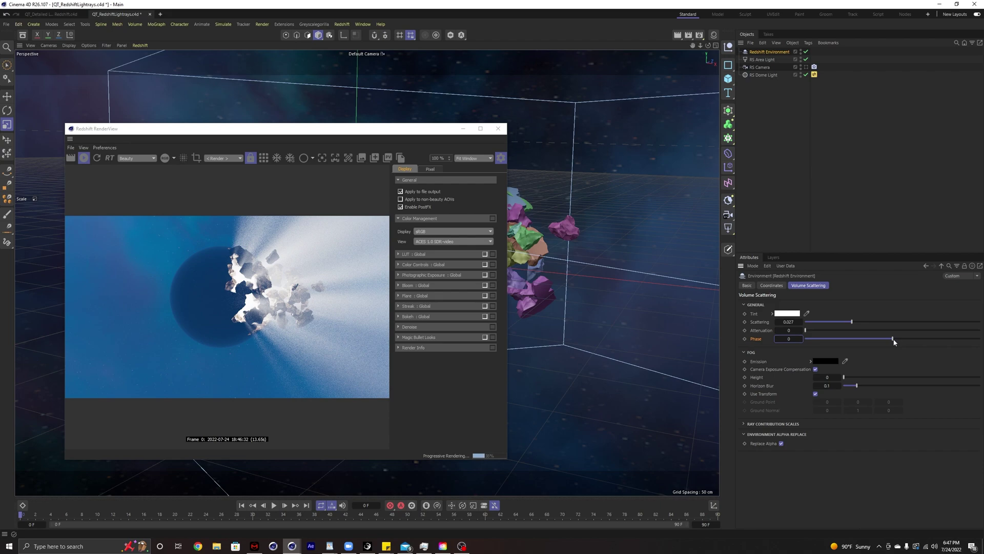
Set the environment's phase to about 0.42 and its scattering to about 0.0047
{"action": "left_click_drag", "start_coordinate": [894, 341], "coordinate": [929, 338]}
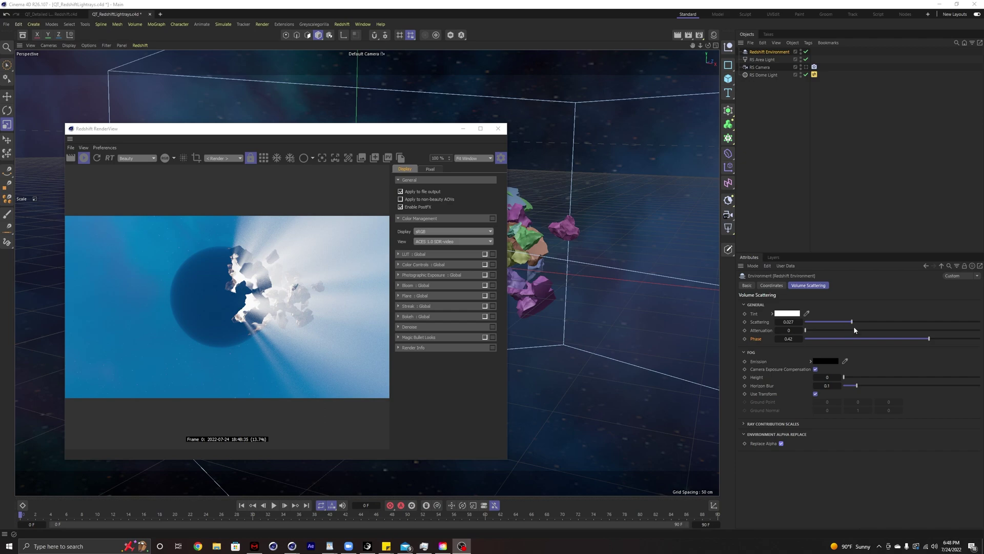
{"action": "left_click_drag", "start_coordinate": [839, 319], "coordinate": [814, 328]}
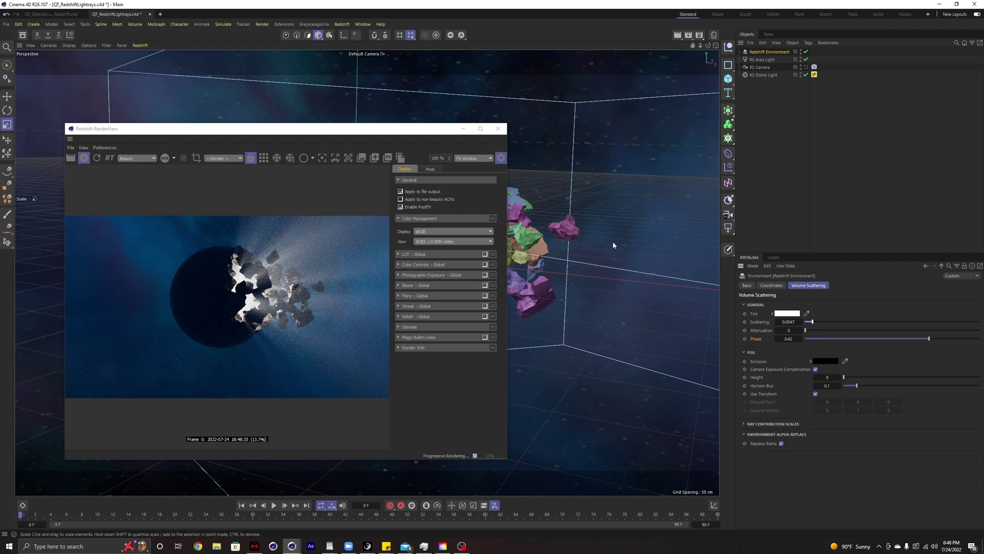
Switch the area light's color mode to Temperature and set the temperature to 3500 K
{"action": "left_click", "coordinate": [762, 60]}
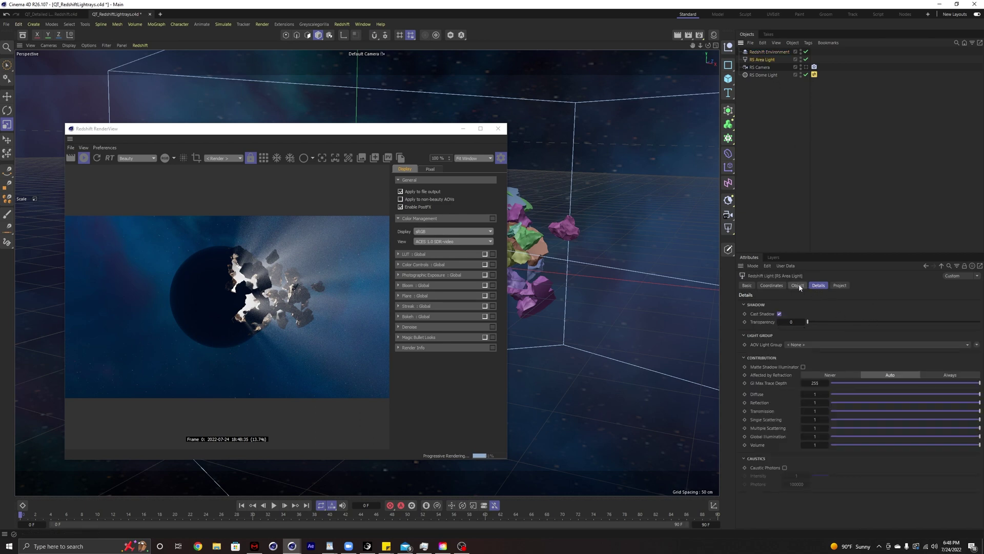
{"action": "left_click", "coordinate": [798, 285]}
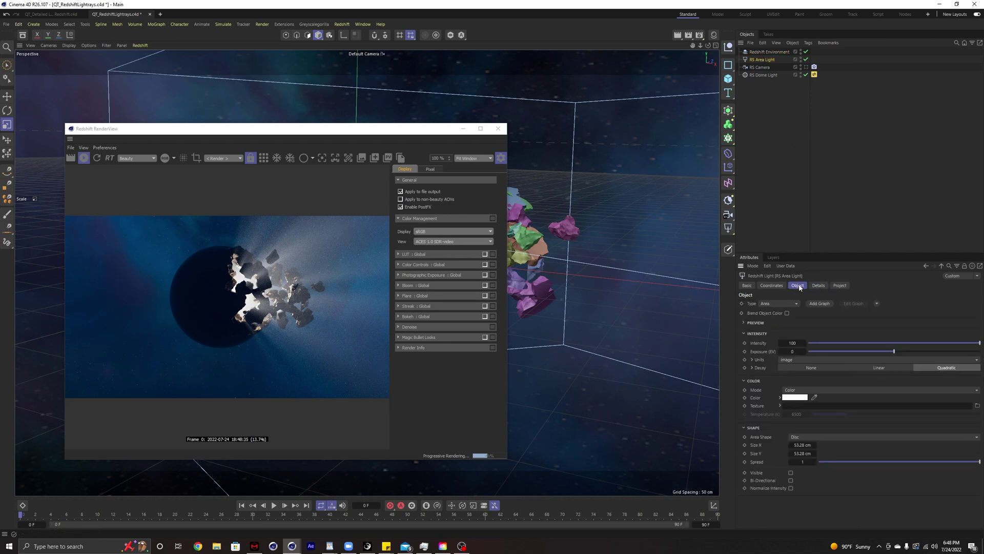
{"action": "left_click", "coordinate": [795, 393]}
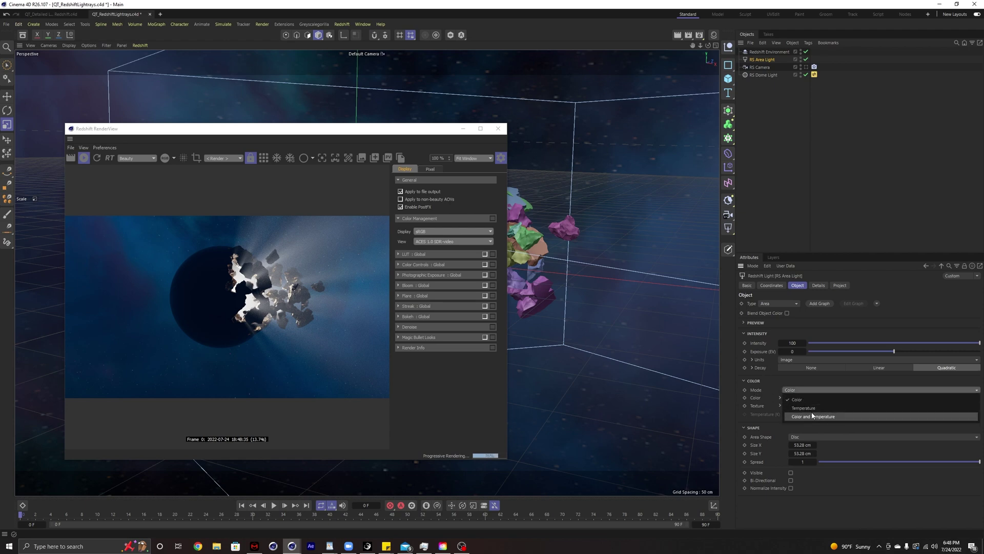
{"action": "left_click", "coordinate": [808, 409]}
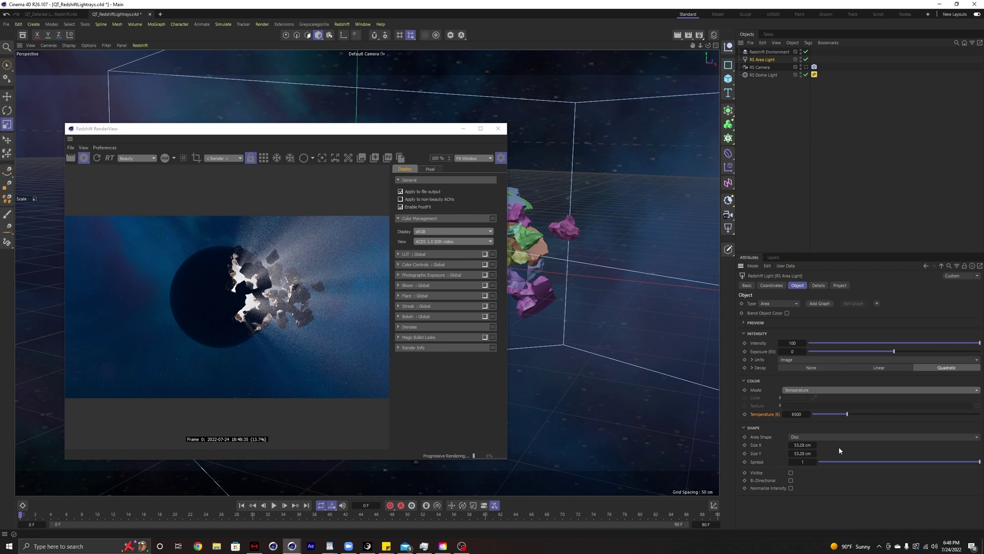
{"action": "left_click", "coordinate": [797, 414]}
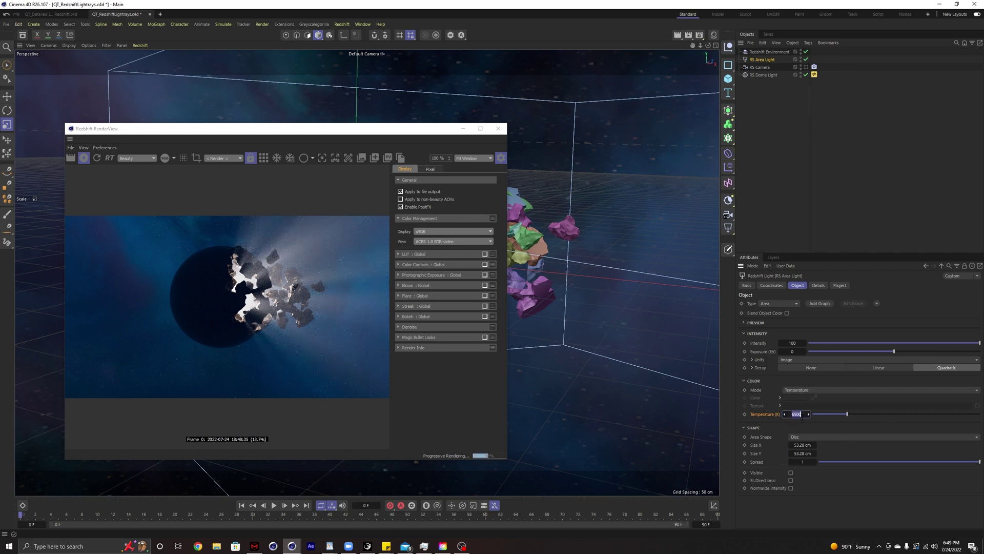
{"action": "type", "text": "3500"}
{"action": "key", "text": "Return"}
{"action": "type", "text": "3500"}
{"action": "key", "text": "Return"}
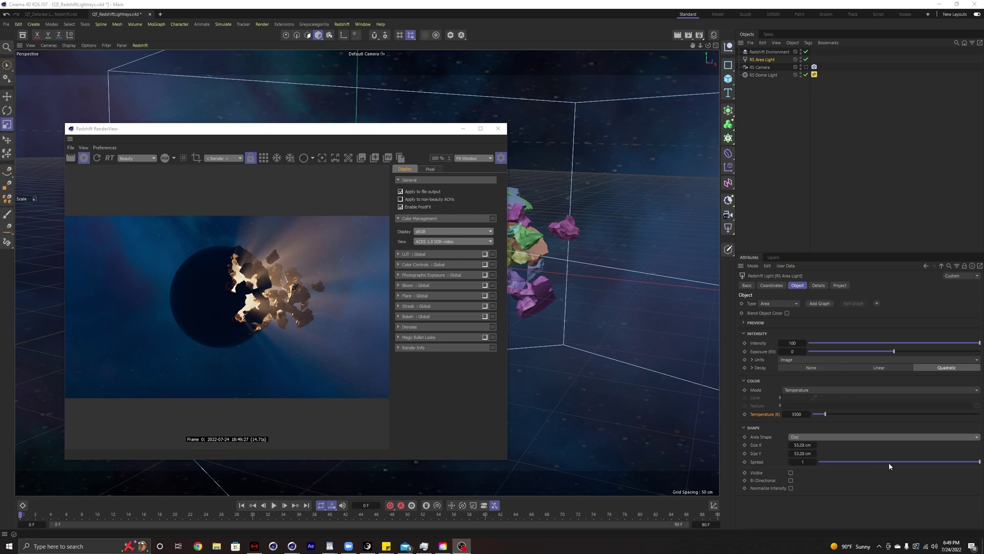
Lower the area light's spread below 1 to make its light rays more focused
{"action": "left_click_drag", "start_coordinate": [977, 466], "coordinate": [907, 465]}
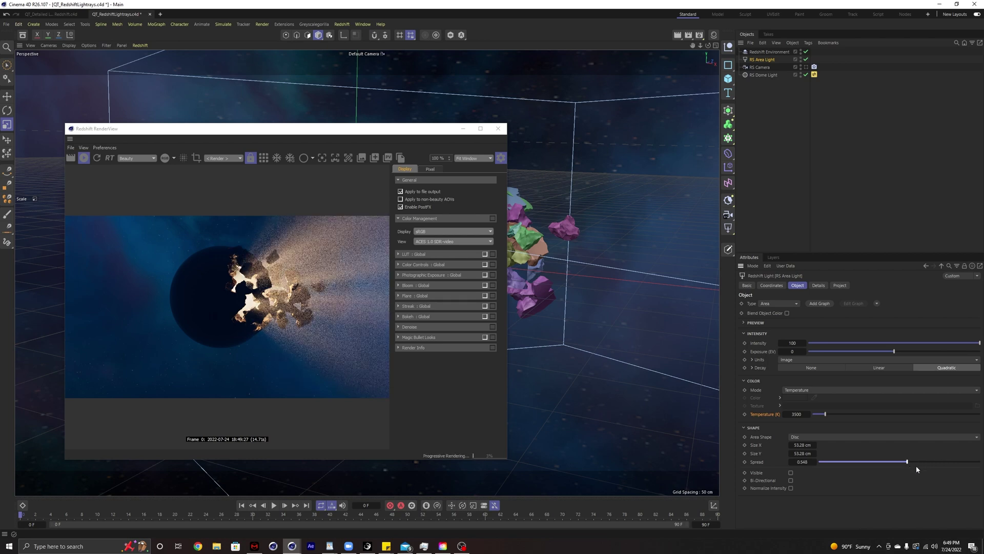
{"action": "mouse_move", "coordinate": [916, 468]}
{"action": "left_mouse_down"}
{"action": "mouse_move", "coordinate": [954, 463]}
{"action": "mouse_move", "coordinate": [934, 464]}
{"action": "left_mouse_up"}
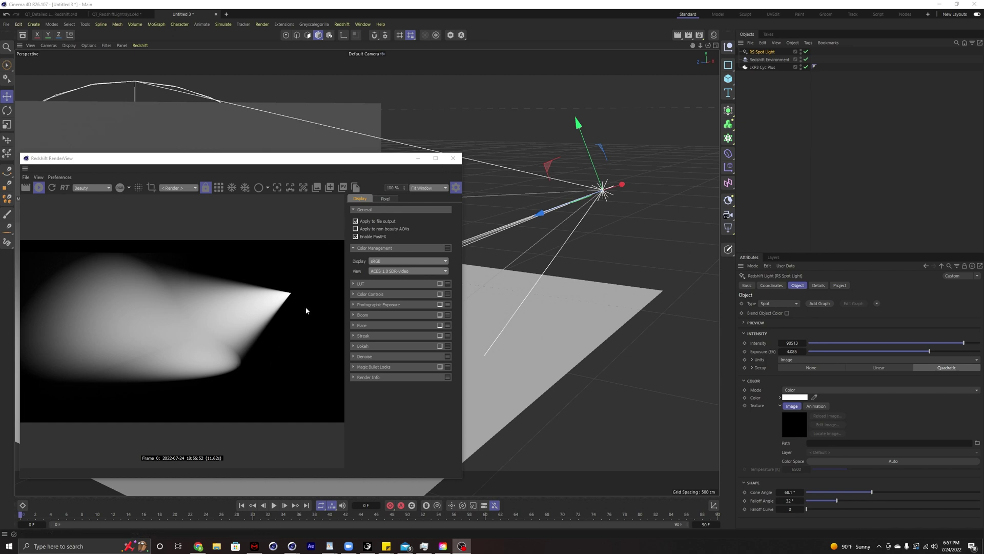
Load rt_caustics_grayscale.png from the Pictures folder as the spot light's color texture
{"action": "key", "text": "ctrl+shift+a"}
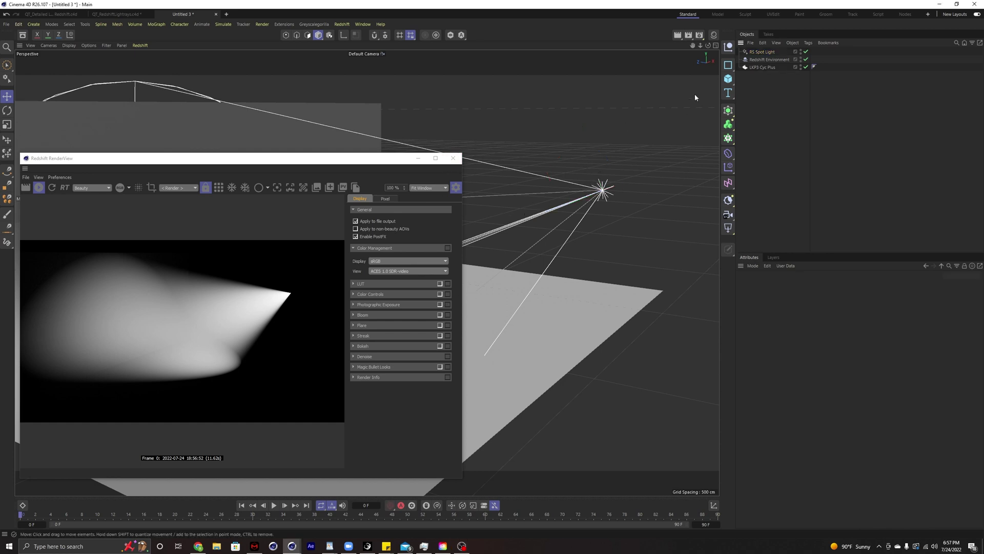
{"action": "left_click", "coordinate": [762, 52]}
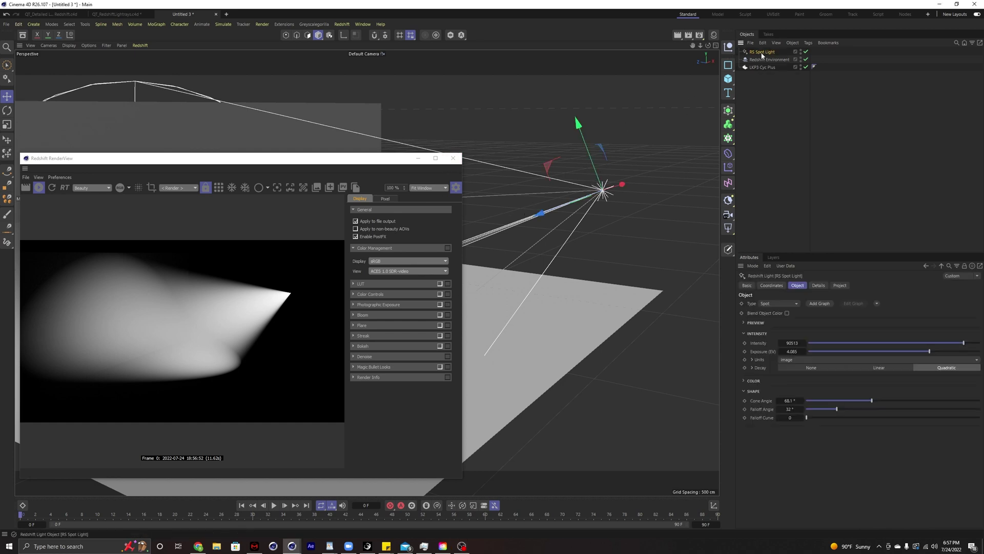
{"action": "left_click", "coordinate": [744, 381]}
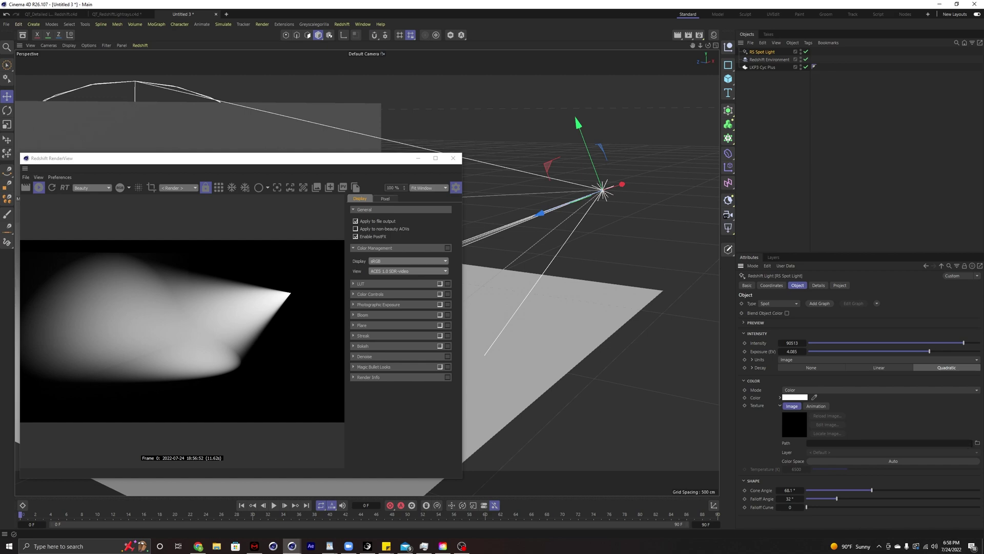
{"action": "left_click", "coordinate": [978, 443]}
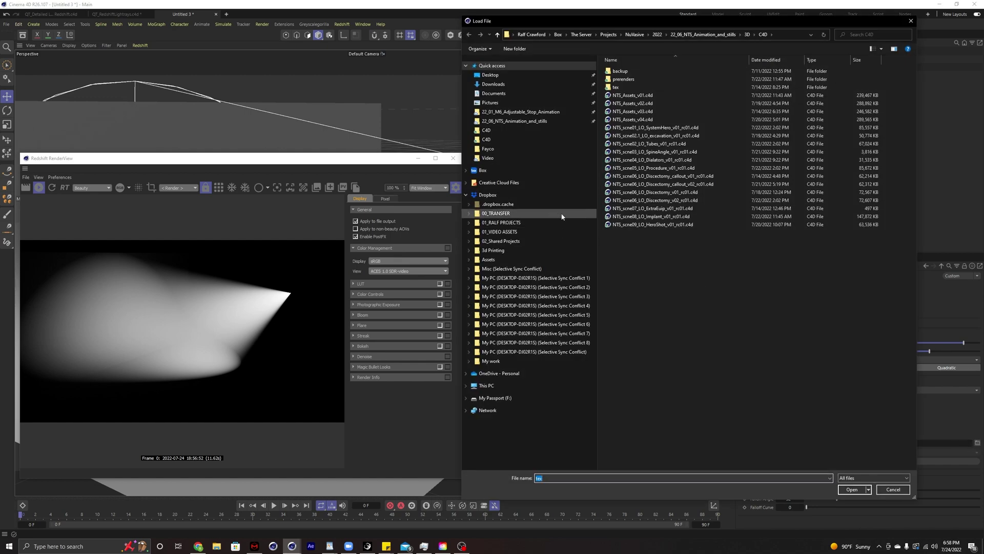
{"action": "left_click", "coordinate": [494, 103]}
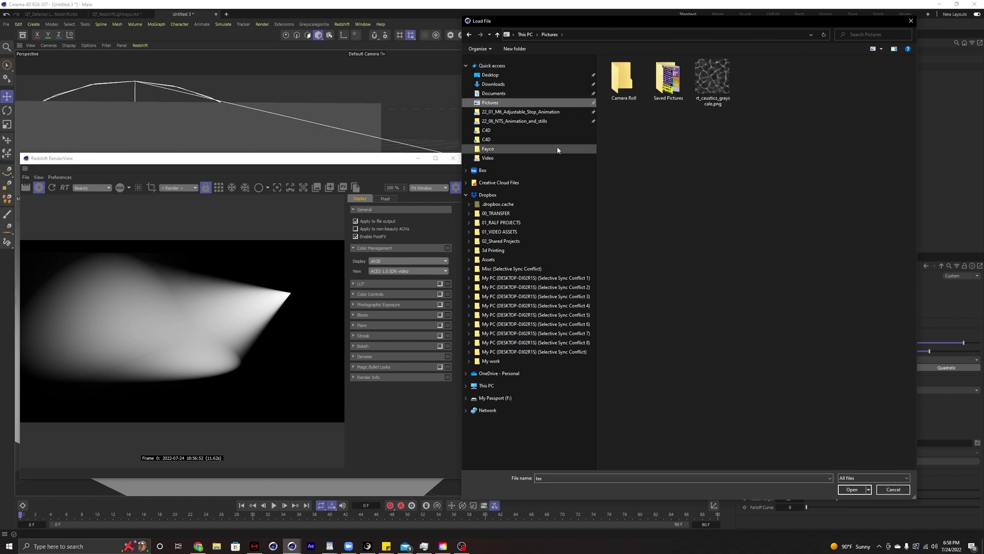
{"action": "left_click", "coordinate": [714, 76]}
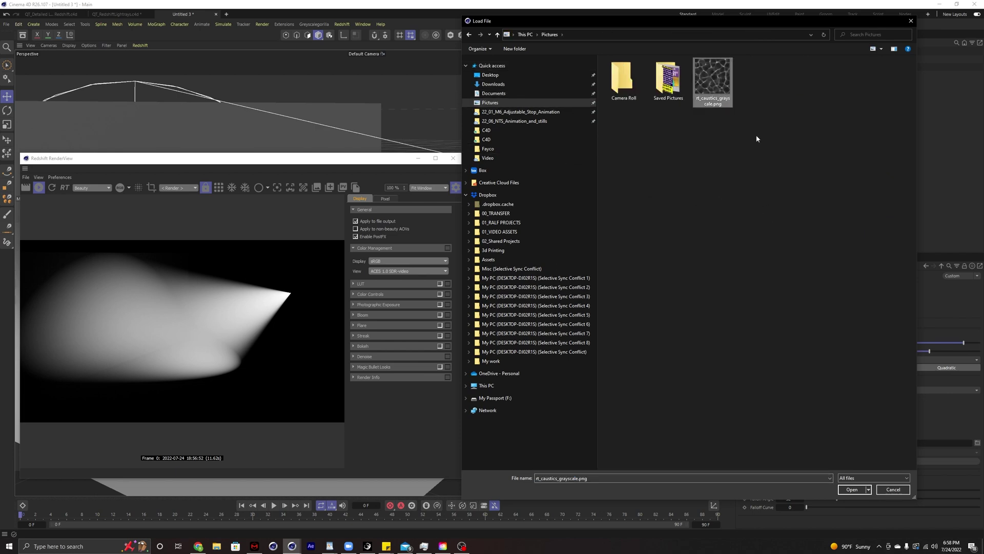
{"action": "left_click", "coordinate": [852, 489]}
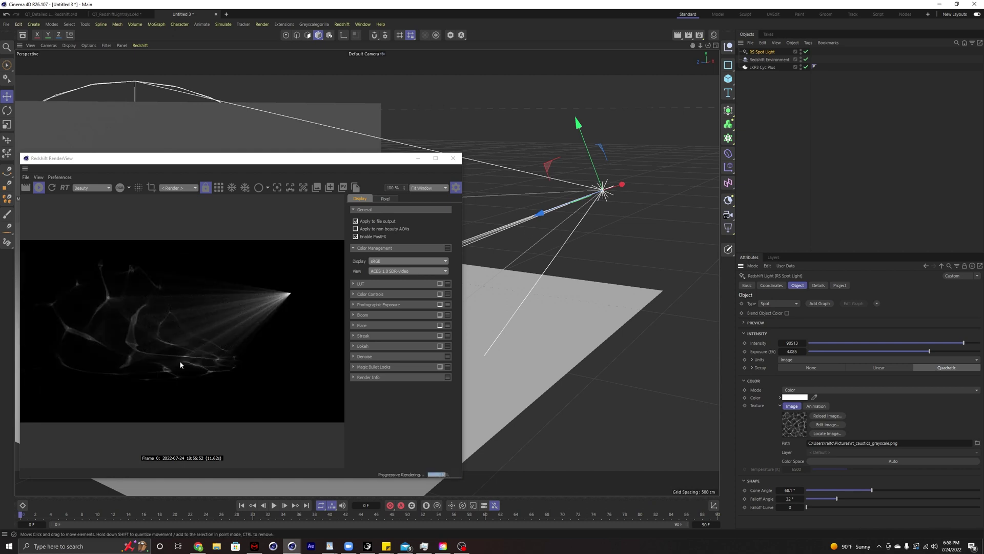
Set the spot light's diffuse, reflection, transmission, single scattering, multiple scattering and global illumination contributions to 0, keeping volume at 1
{"action": "left_click_drag", "start_coordinate": [216, 159], "coordinate": [258, 159]}
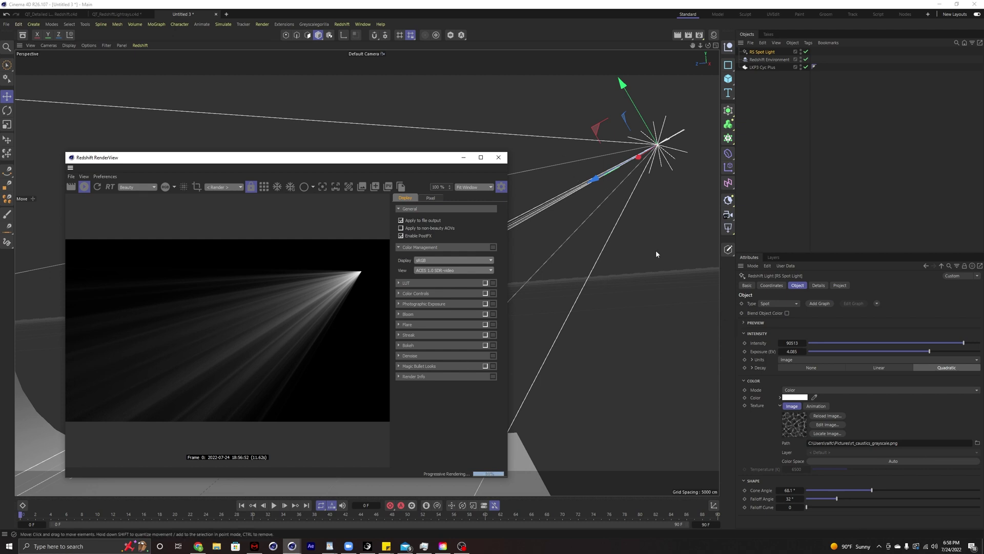
{"action": "scroll", "coordinate": [606, 282], "scroll_direction": "up", "scroll_amount": 3}
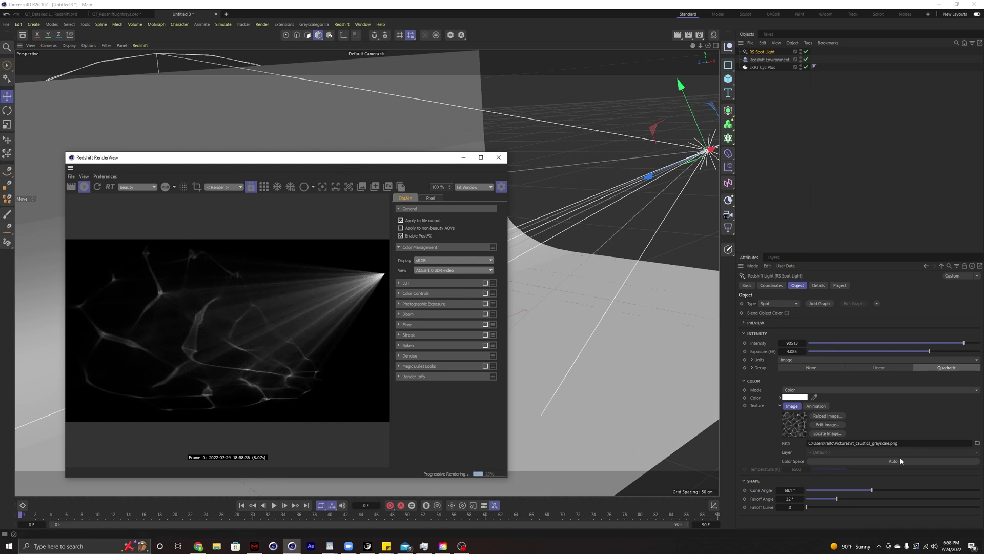
{"action": "left_click", "coordinate": [820, 286]}
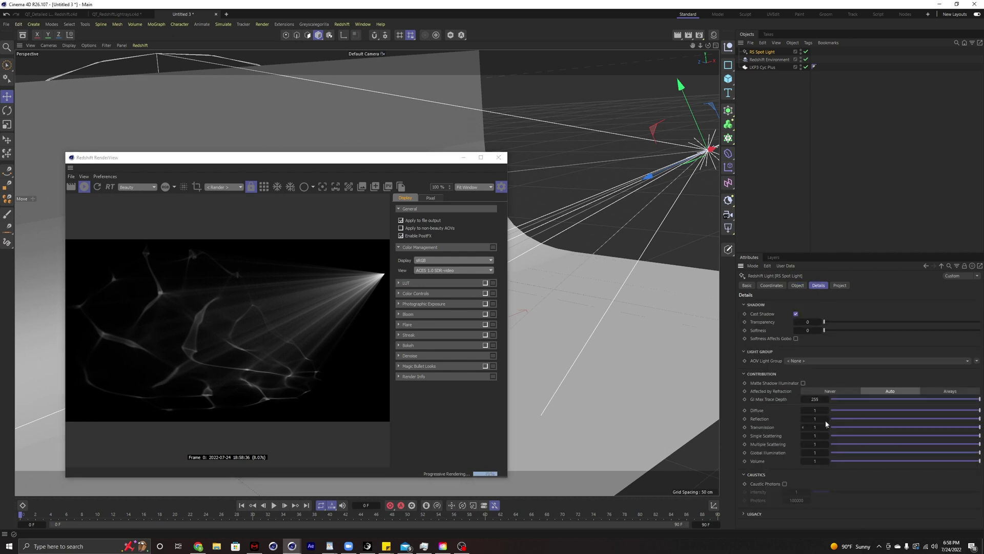
{"action": "left_click_drag", "start_coordinate": [916, 410], "coordinate": [792, 411]}
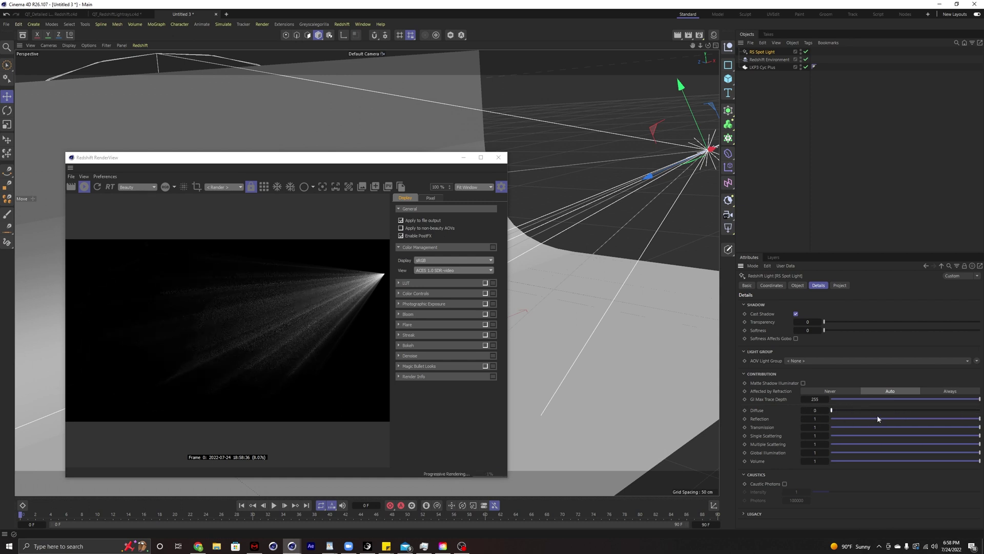
{"action": "left_click_drag", "start_coordinate": [879, 418], "coordinate": [778, 418]}
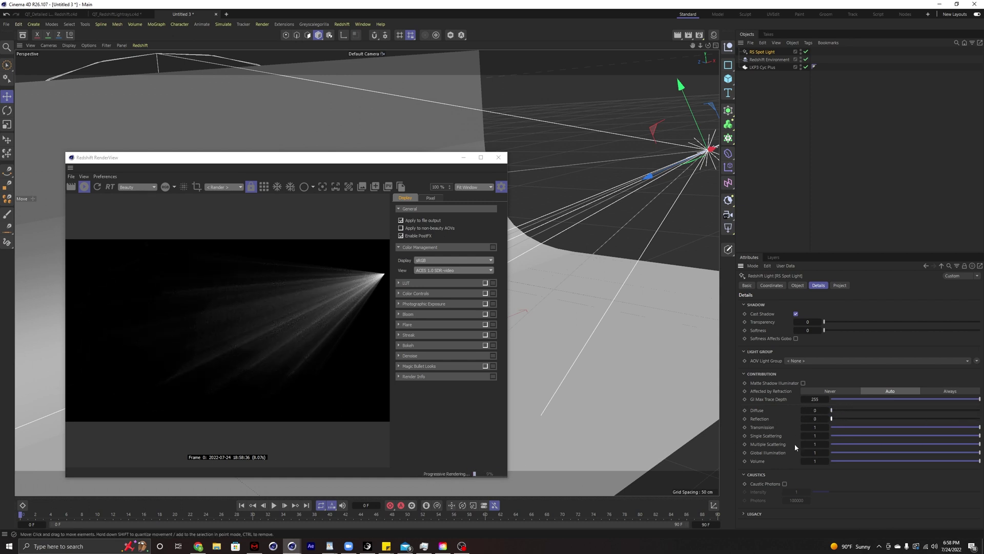
{"action": "left_click_drag", "start_coordinate": [871, 427], "coordinate": [800, 445]}
{"action": "left_click_drag", "start_coordinate": [862, 452], "coordinate": [800, 453]}
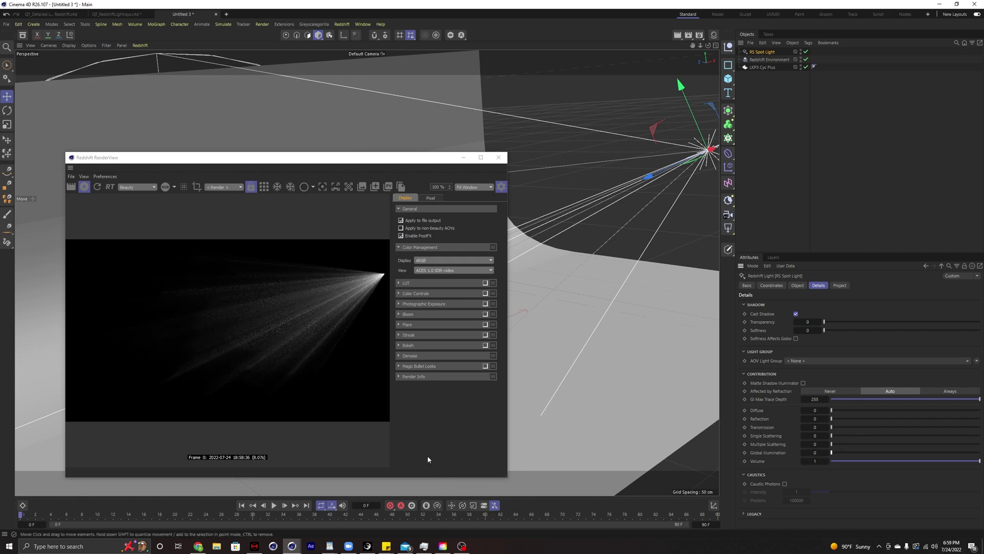
Lower the spot light's intensity to about 40280 and rotate the light so its beam points more steeply downward
{"action": "left_click_drag", "start_coordinate": [620, 322], "coordinate": [598, 262], "text": "alt"}
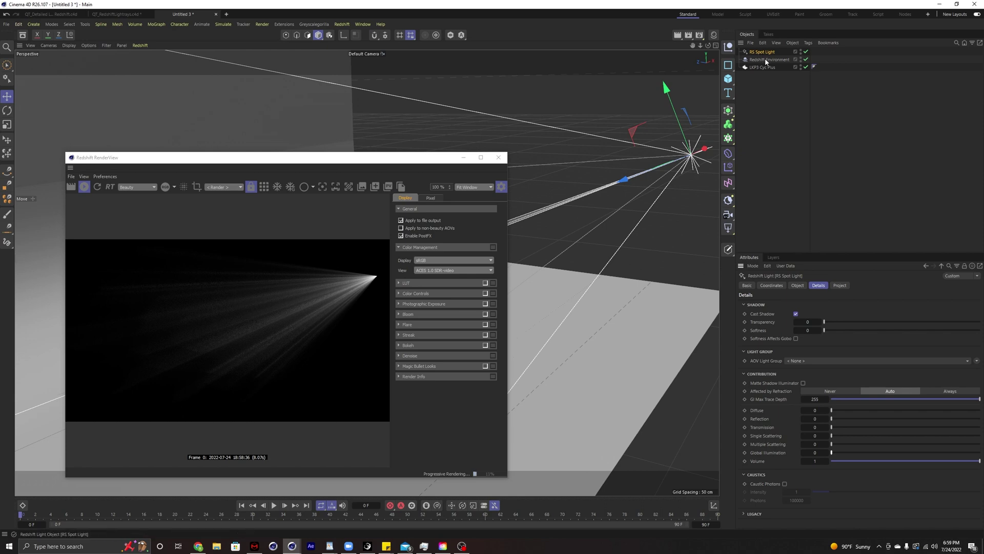
{"action": "left_click", "coordinate": [798, 285]}
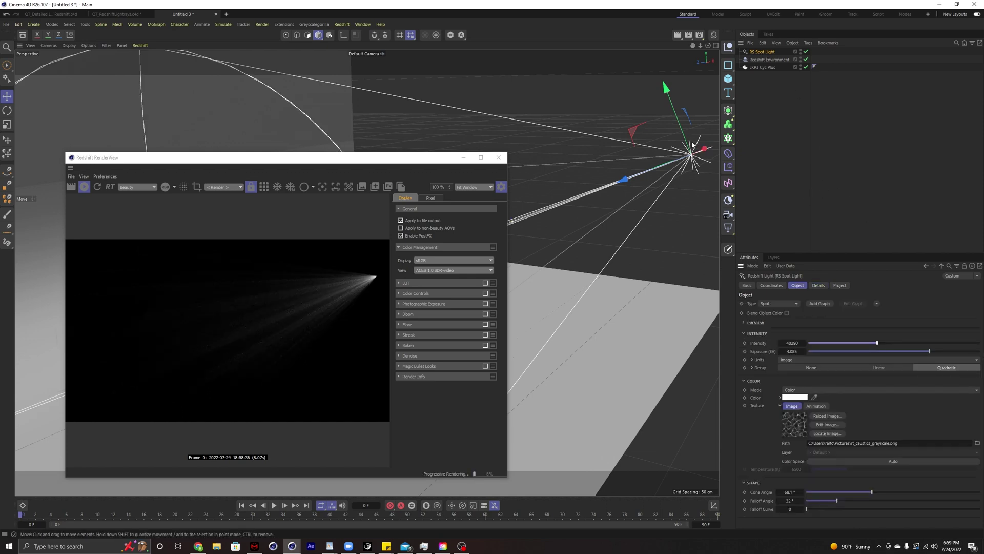
{"action": "key", "text": "r"}
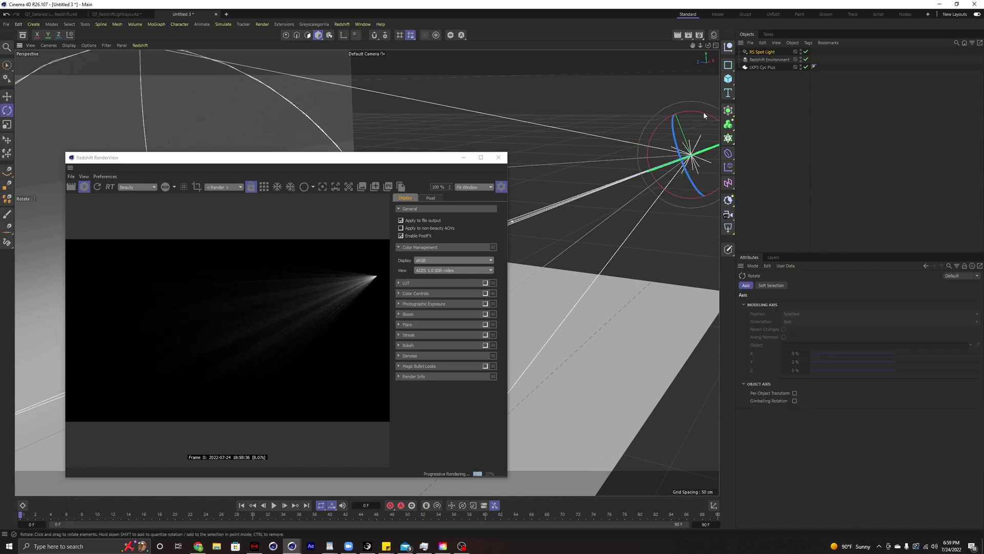
{"action": "left_click_drag", "start_coordinate": [703, 112], "coordinate": [687, 115]}
{"action": "scroll", "coordinate": [584, 204], "scroll_direction": "down", "scroll_amount": 10}
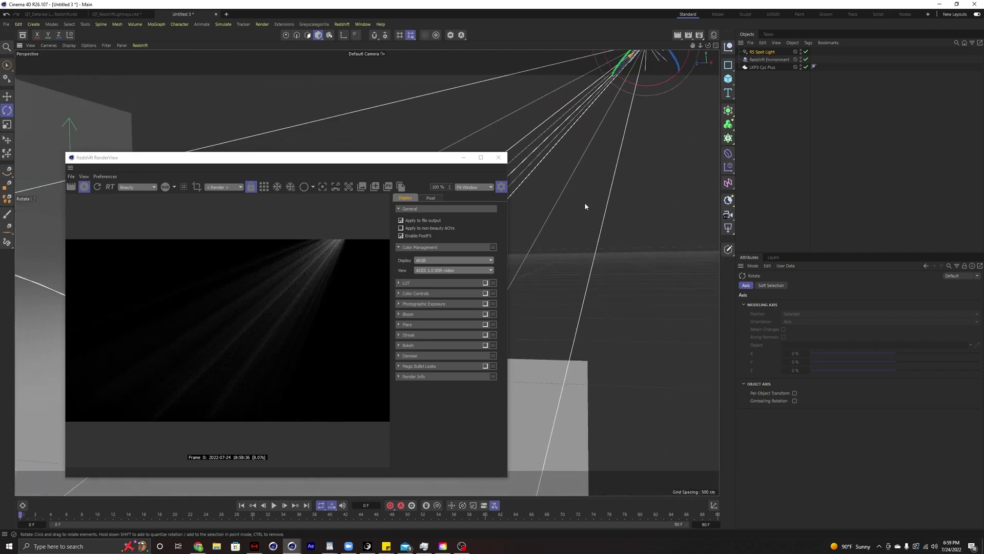
{"action": "scroll", "coordinate": [585, 206], "scroll_direction": "up", "scroll_amount": 2}
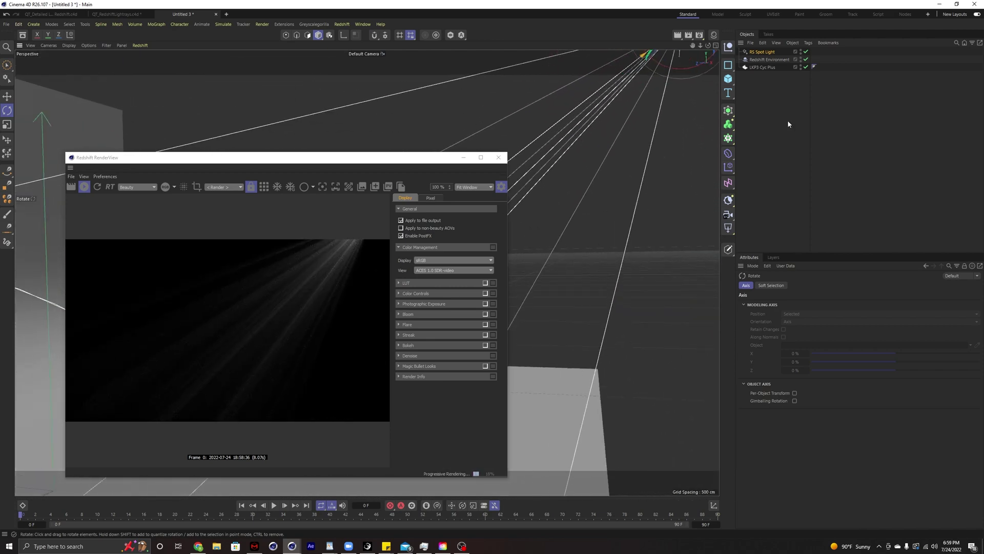